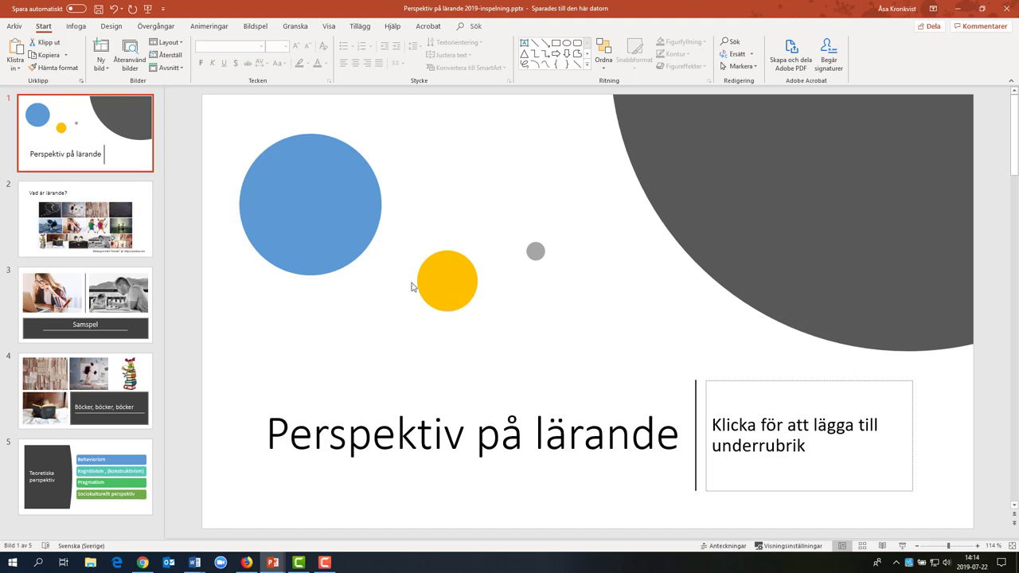
# Start a slideshow recording from the current title slide via Bildspel > Spela in bildspel.
pyautogui.click(266, 30)
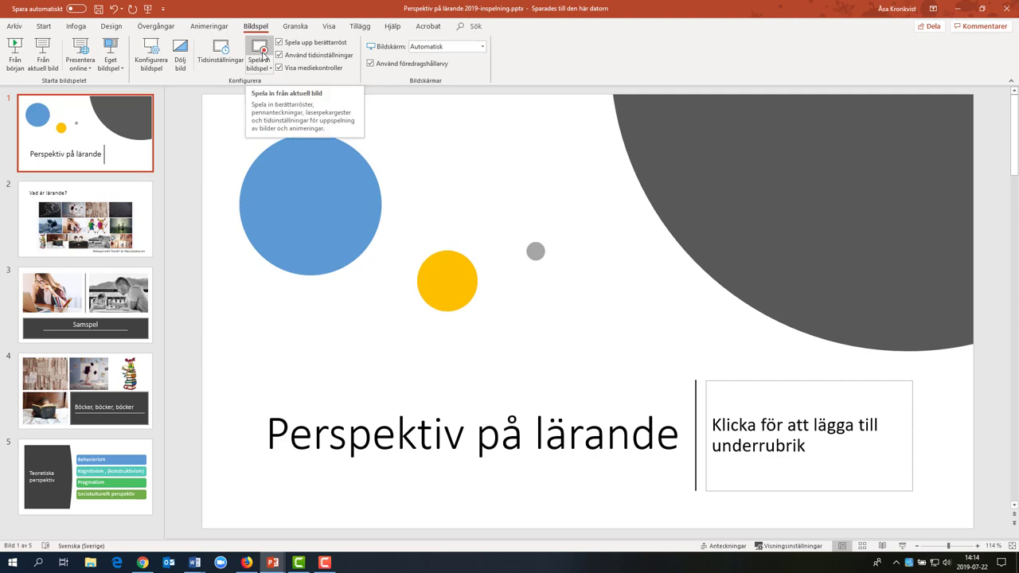
pyautogui.click(263, 54)
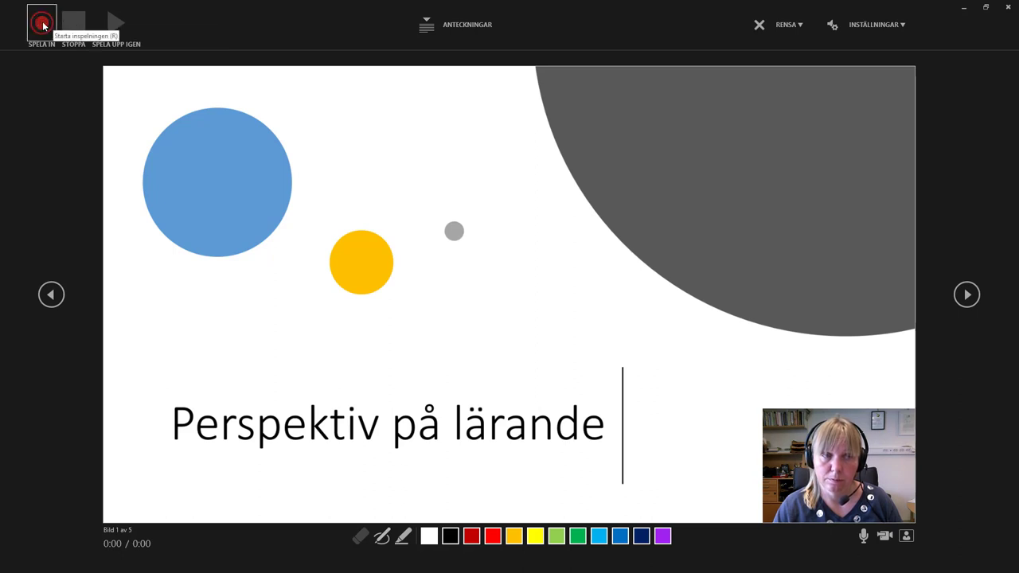
# Record a 7-second webcam narration on slide 1, turn off the camera preview, and advance to slide 2.
pyautogui.click(43, 25)
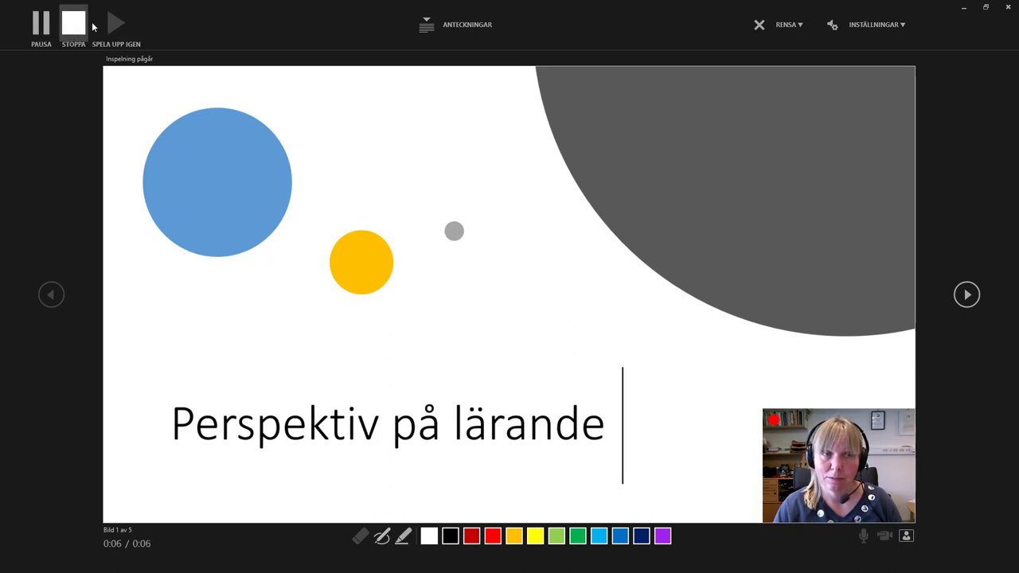
pyautogui.click(79, 24)
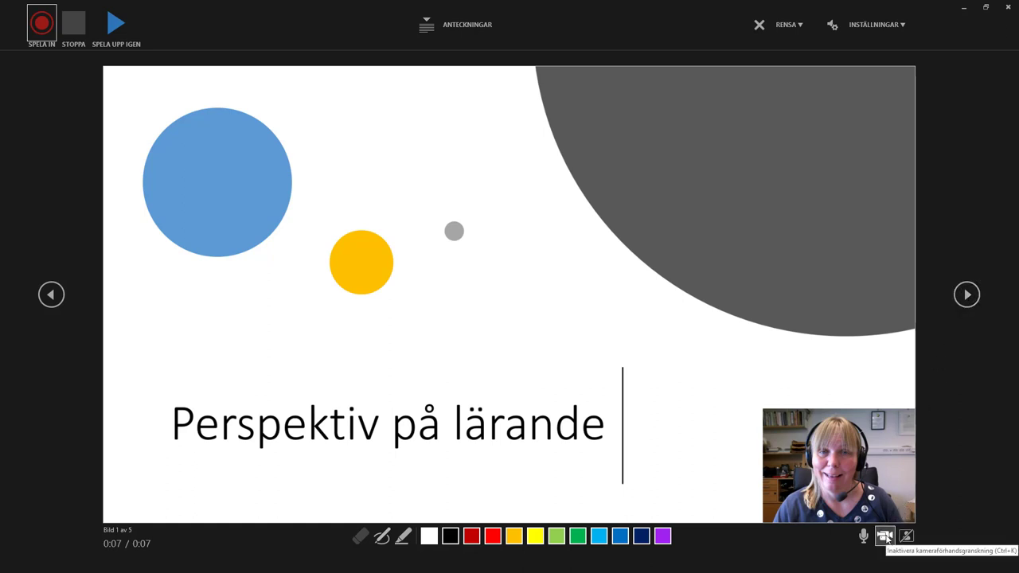
pyautogui.click(884, 537)
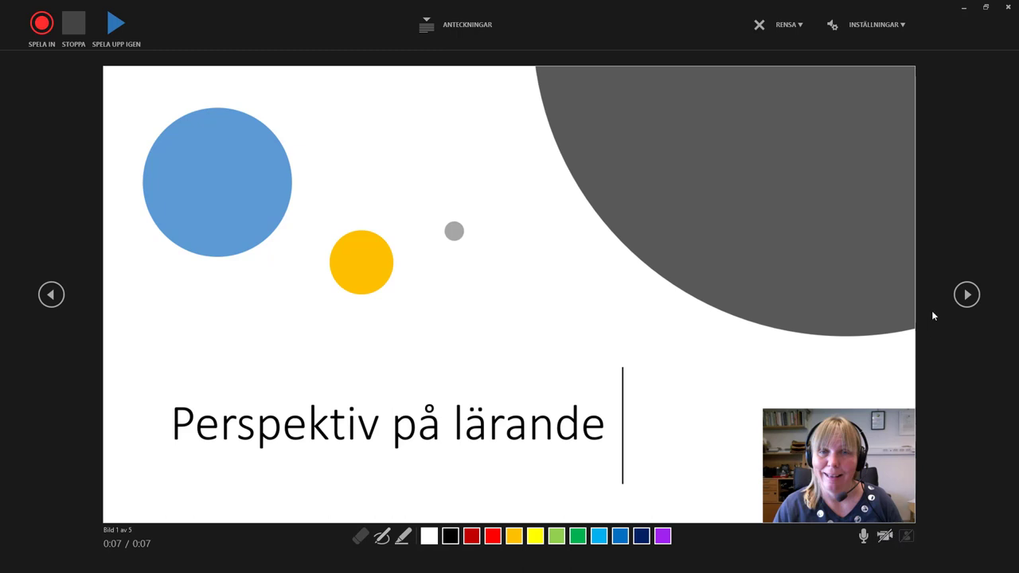
pyautogui.click(966, 295)
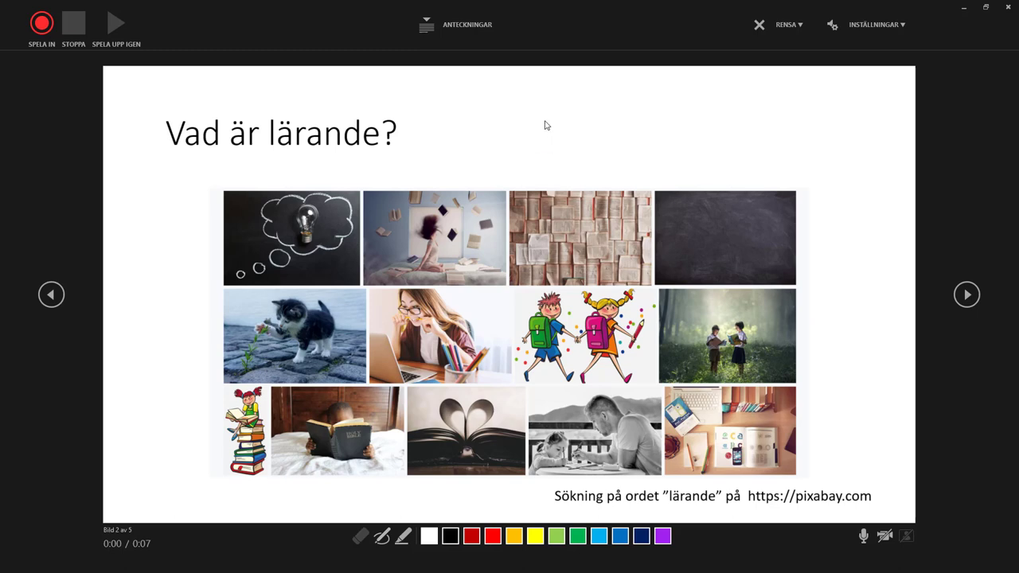
# Show speaker notes, narrate 'Vad är lärande?' and 'Samspel' (31 s total), then return to slide 1.
pyautogui.click(428, 32)
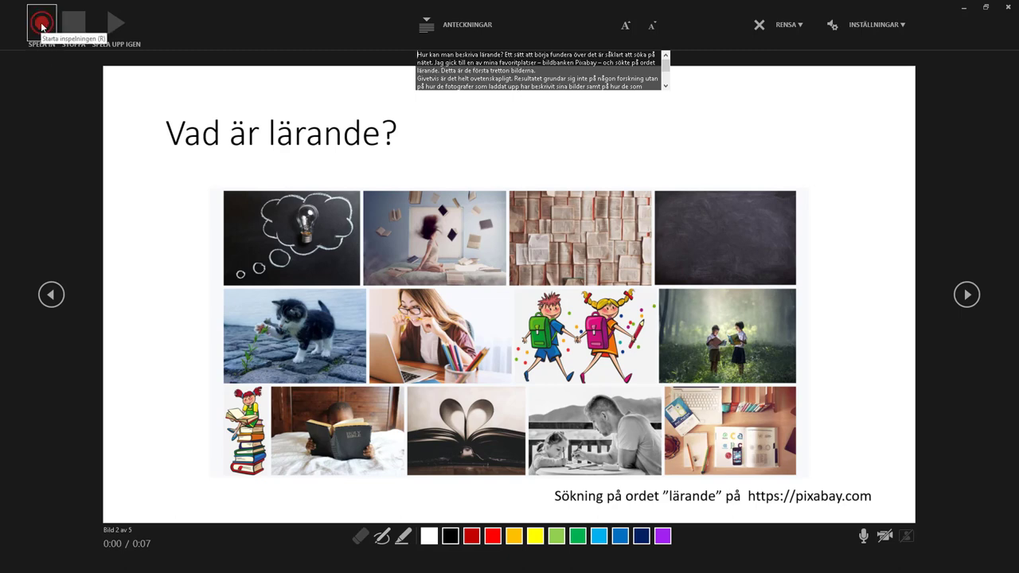
pyautogui.click(42, 27)
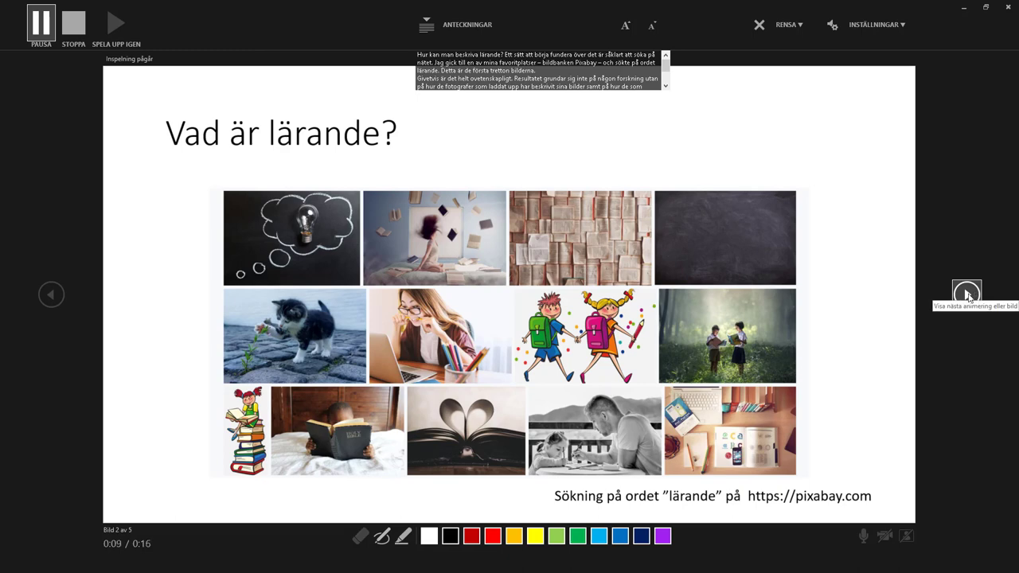
pyautogui.click(967, 295)
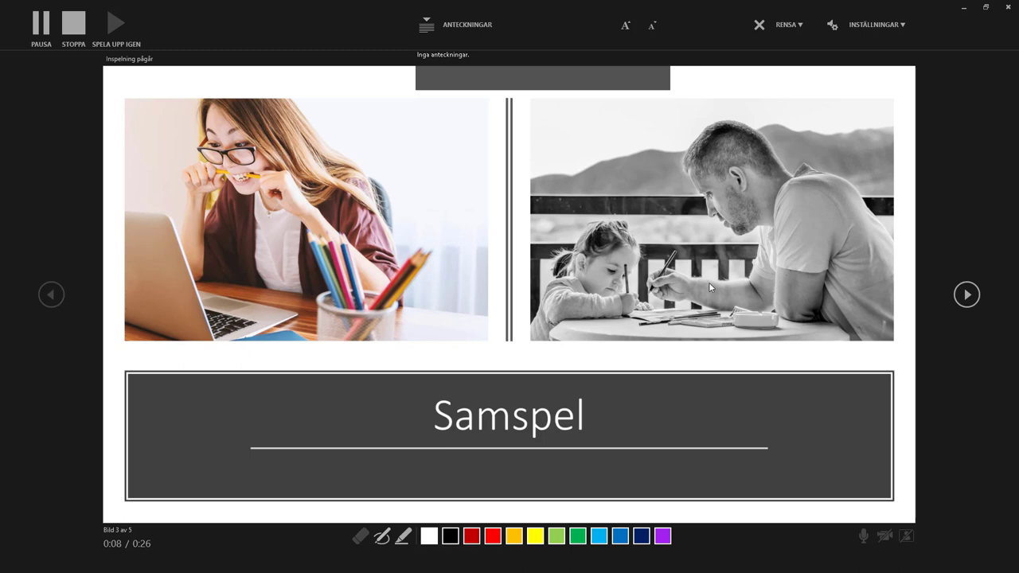
pyautogui.click(70, 27)
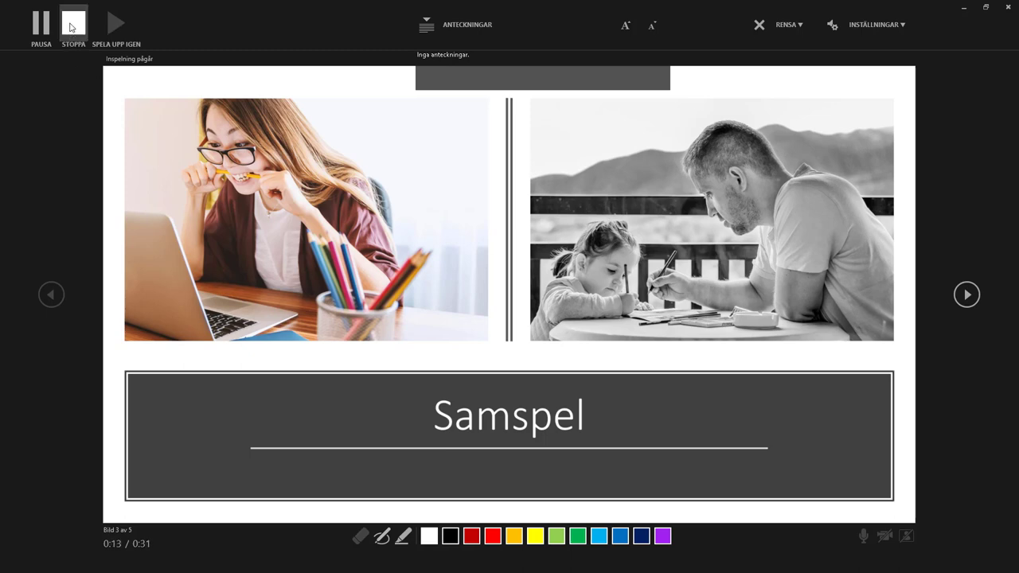
pyautogui.click(50, 295)
pyautogui.click(50, 294)
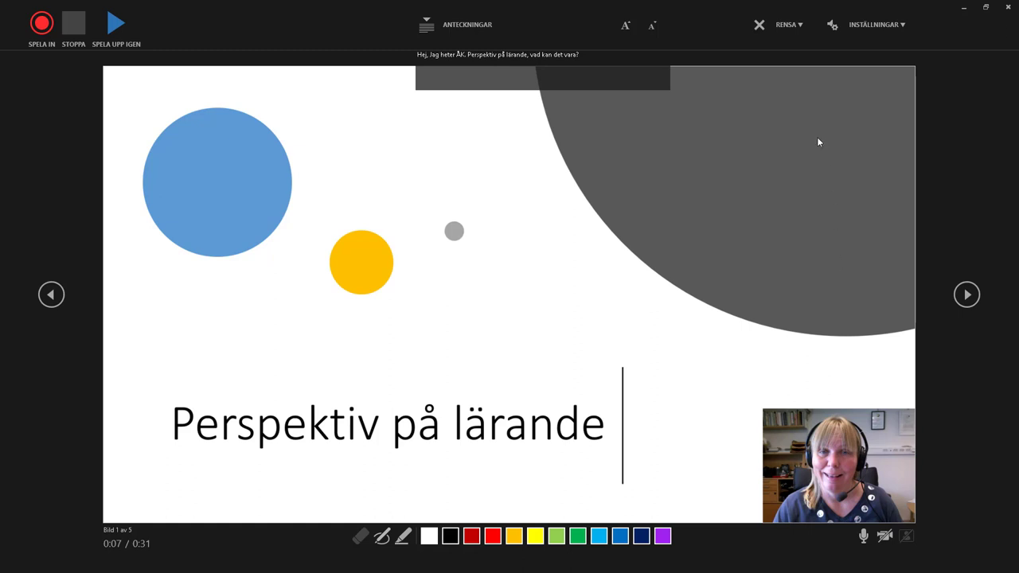
# Dismiss the RENSA menu without clearing any recordings and close the recording window.
pyautogui.click(800, 24)
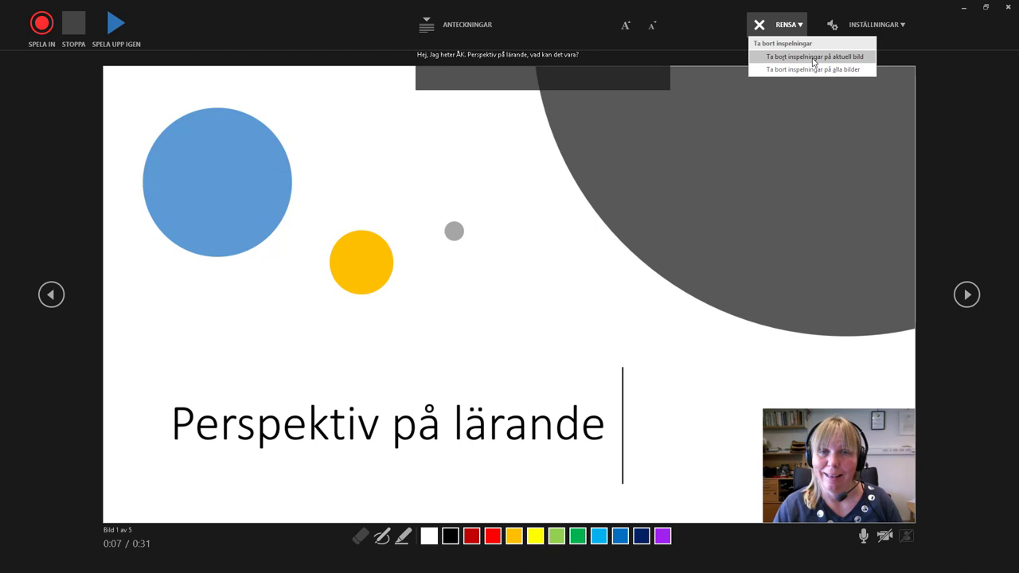
pyautogui.click(813, 58)
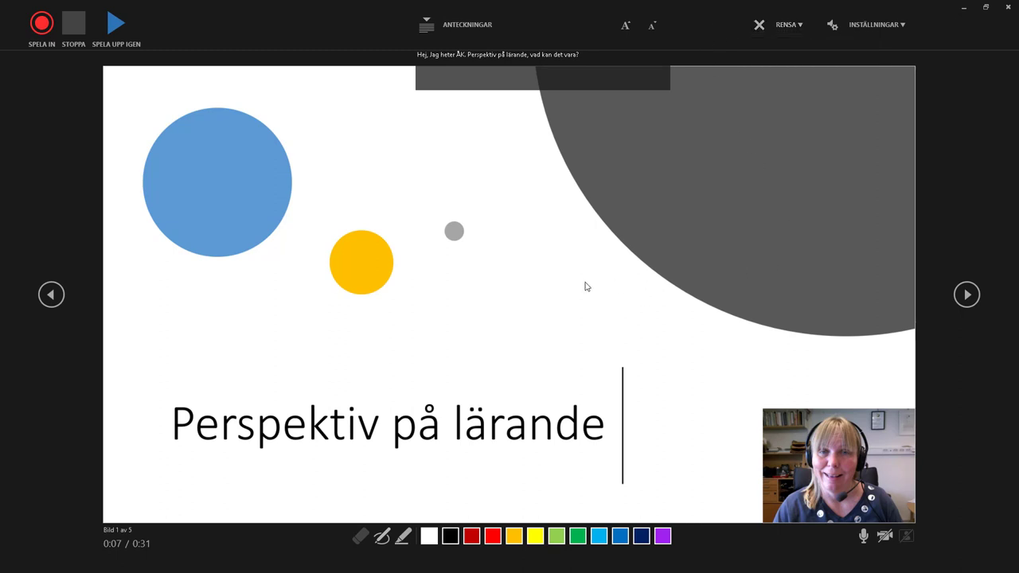
pyautogui.click(1008, 7)
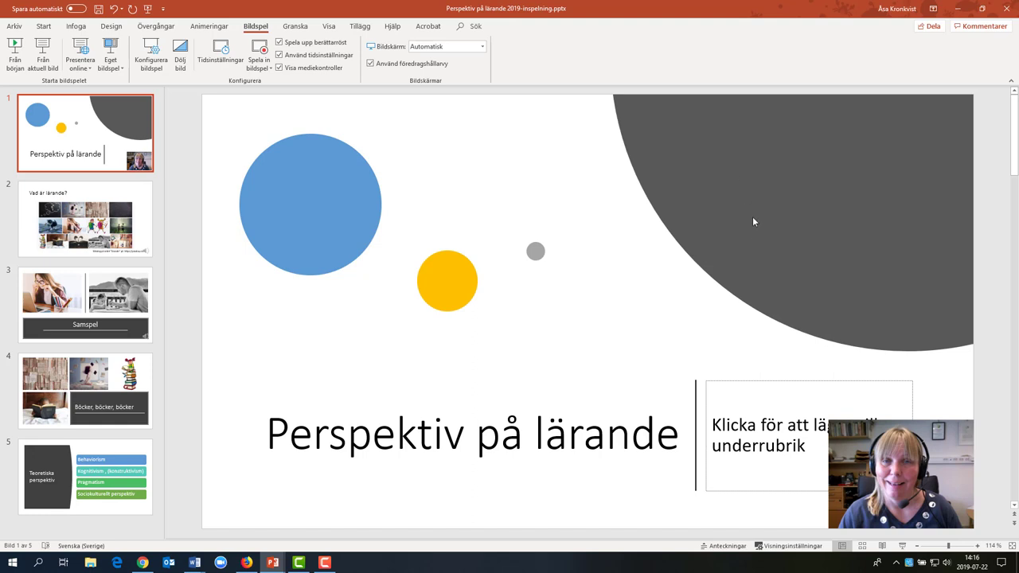
# Move the webcam video to mid-slide and enlarge it.
pyautogui.moveTo(881, 485)
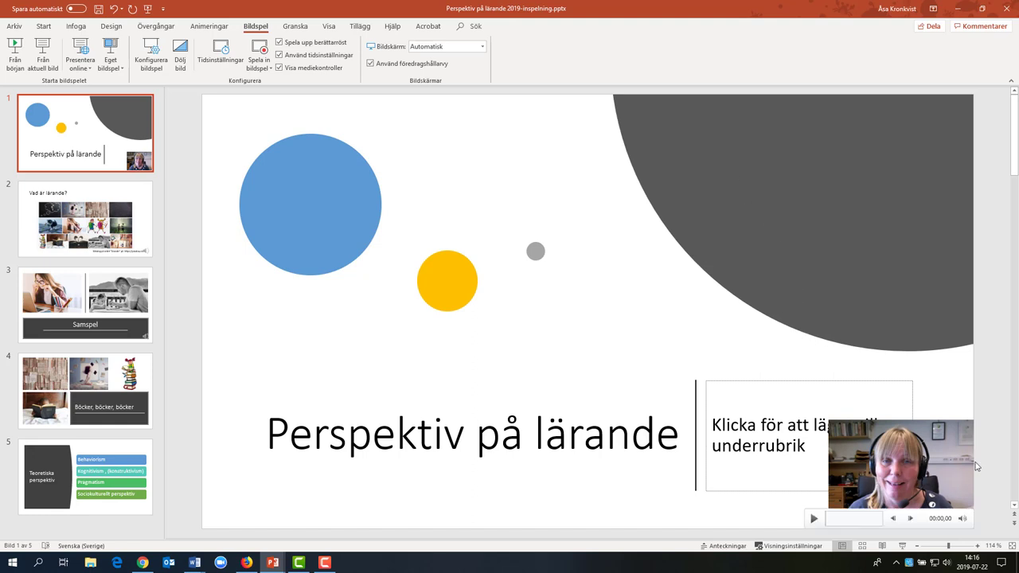
pyautogui.moveTo(916, 475); pyautogui.dragTo(721, 309)
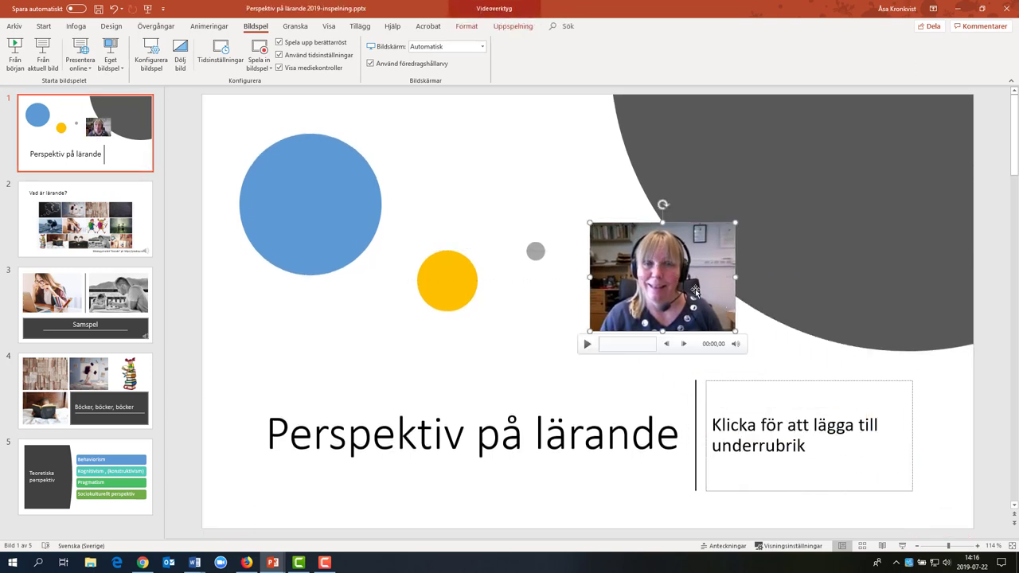
pyautogui.moveTo(690, 279); pyautogui.dragTo(672, 304)
pyautogui.moveTo(718, 247); pyautogui.dragTo(796, 222)
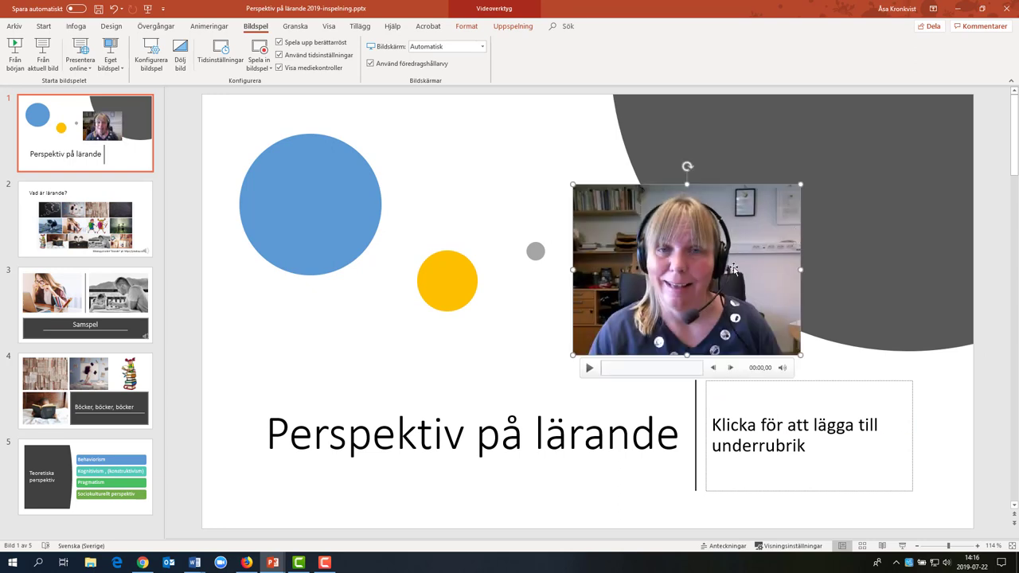
# Crop the video to an oval via Videoform and place it inside the grey circle.
pyautogui.click(475, 31)
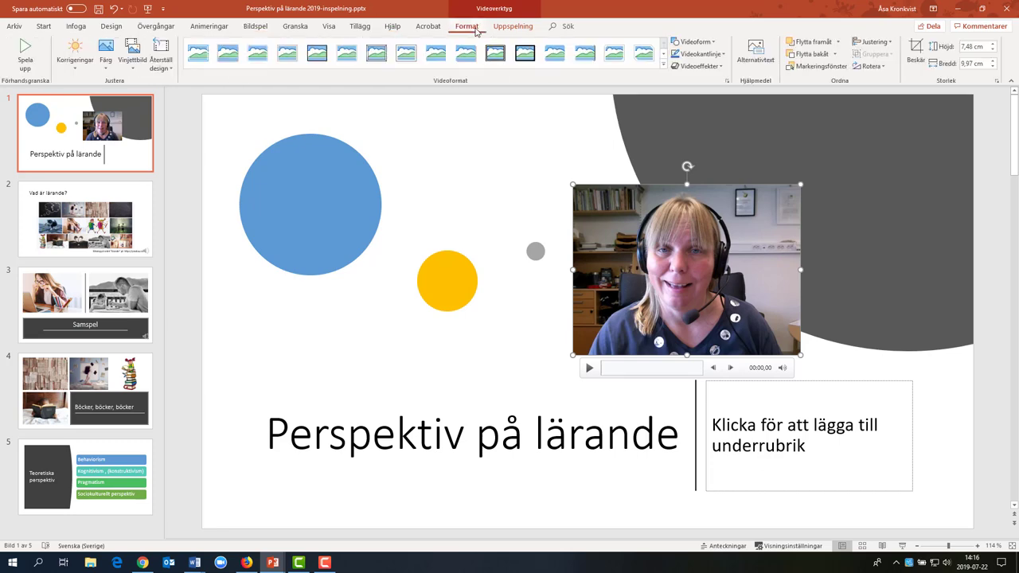
pyautogui.click(716, 42)
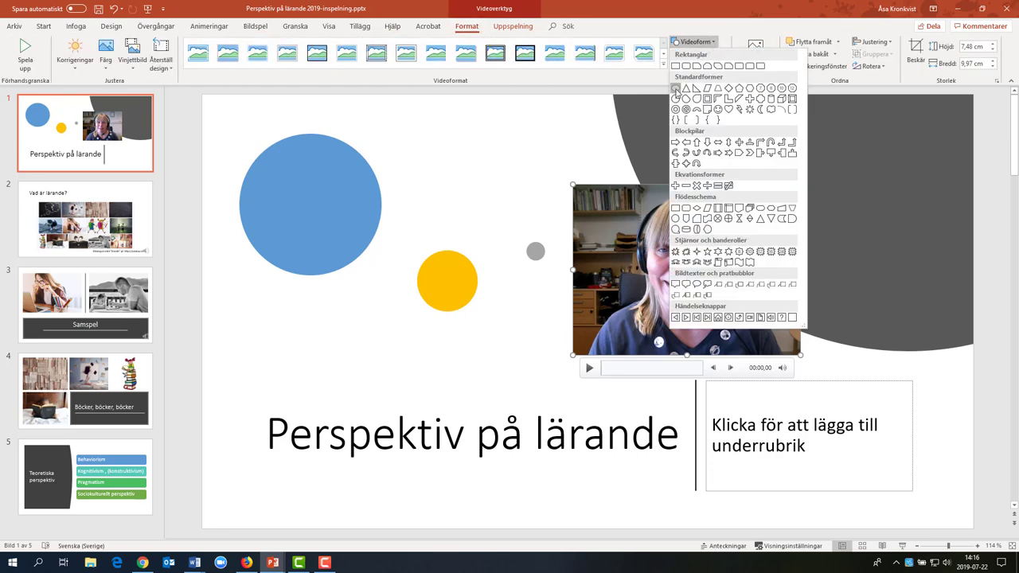
pyautogui.click(676, 90)
pyautogui.moveTo(646, 299); pyautogui.dragTo(783, 223)
pyautogui.click(659, 347)
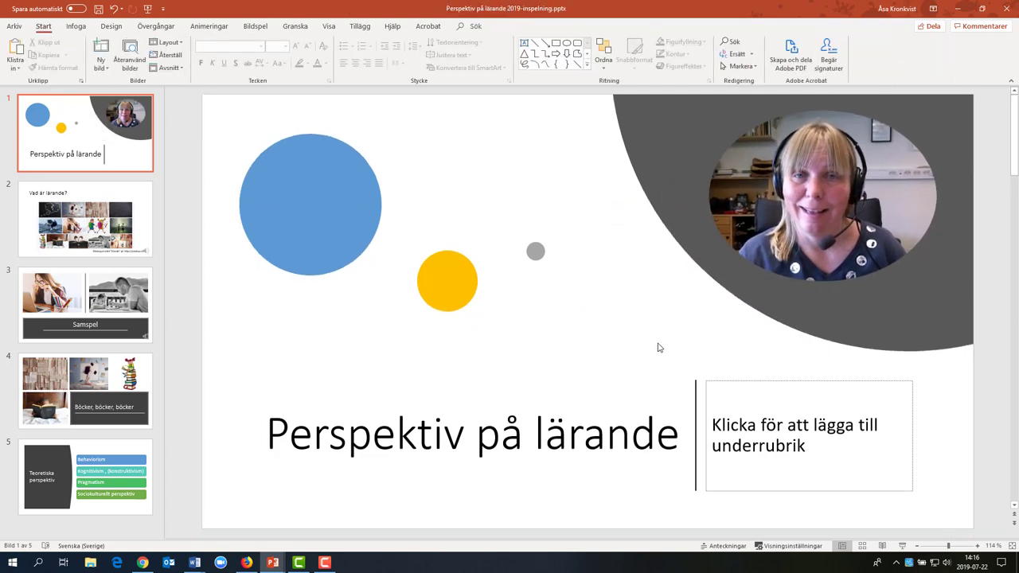
# Go to slide 2, 'Vad är lärande?', with its narration clip, and return to the Bildspel ribbon.
pyautogui.press('pagedown')
pyautogui.moveTo(899, 473)
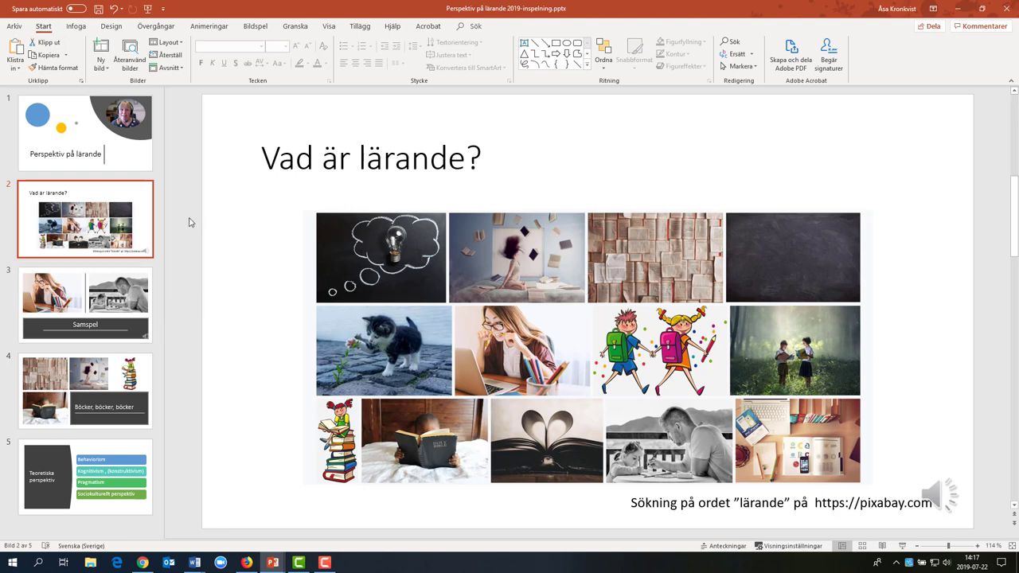
pyautogui.click(255, 25)
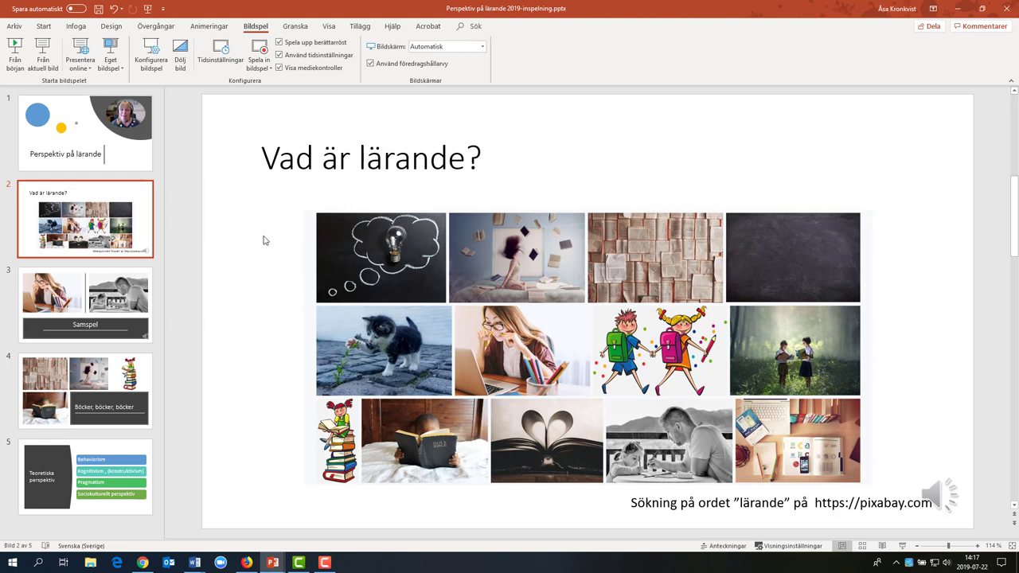
# Choose Arkiv > Exportera > Skapa en video with HD (720p) quality.
pyautogui.click(17, 26)
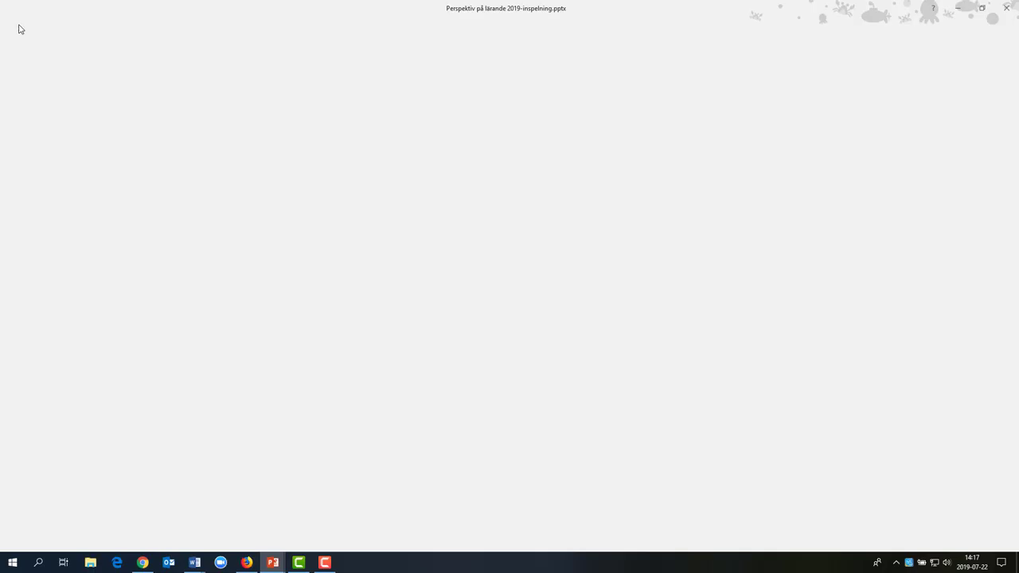
pyautogui.click(35, 261)
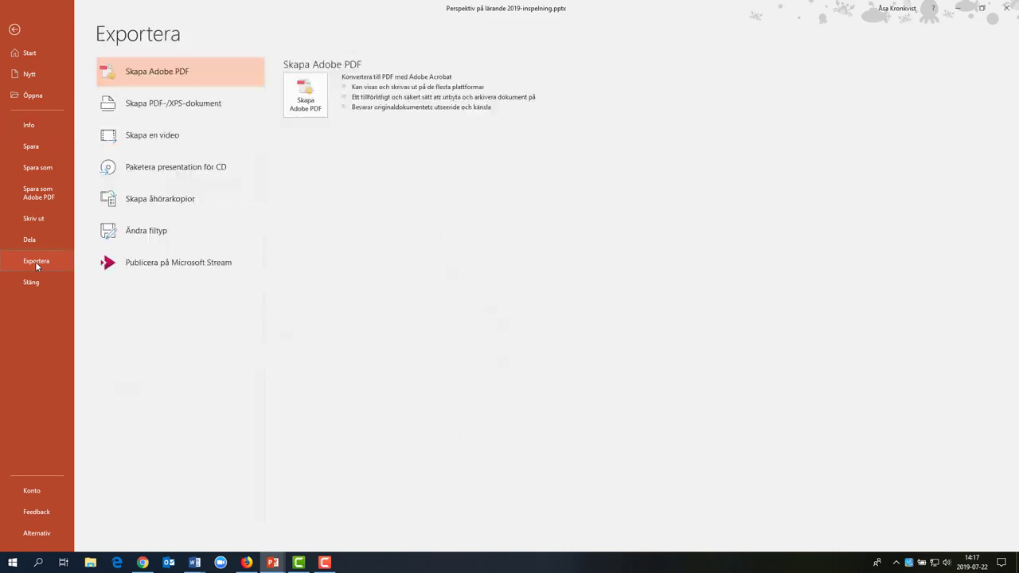
pyautogui.click(138, 138)
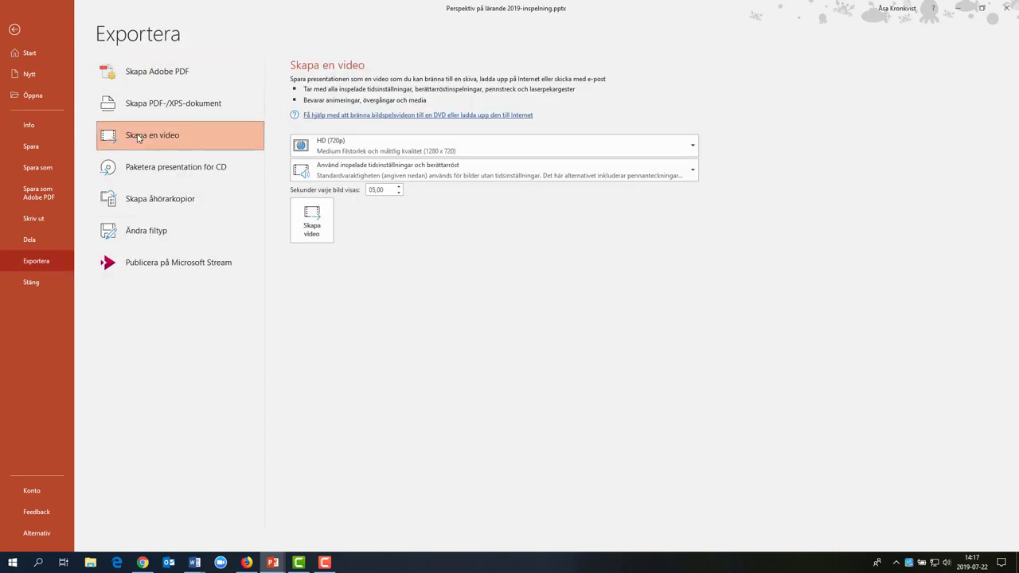
pyautogui.click(686, 148)
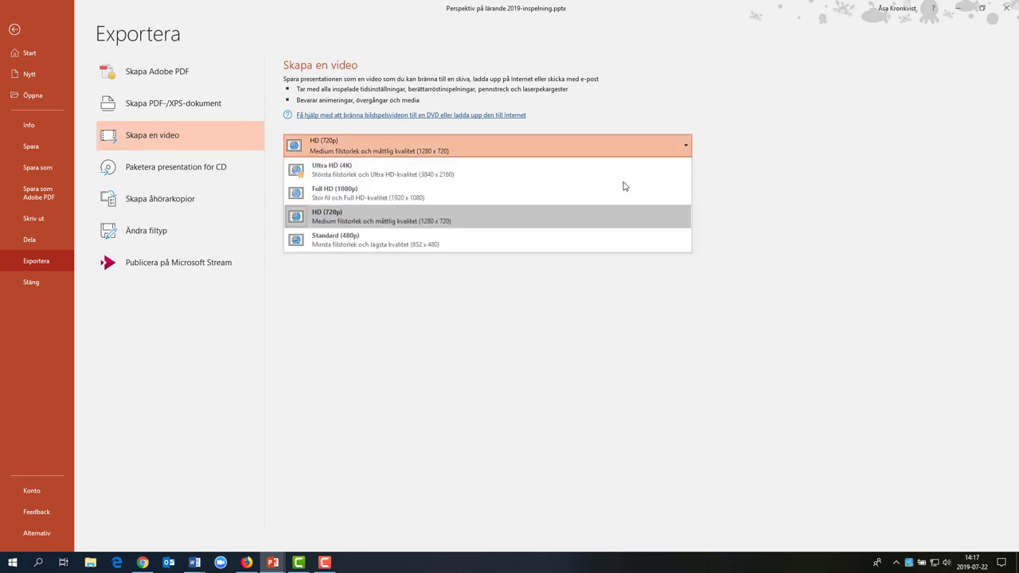
pyautogui.click(514, 228)
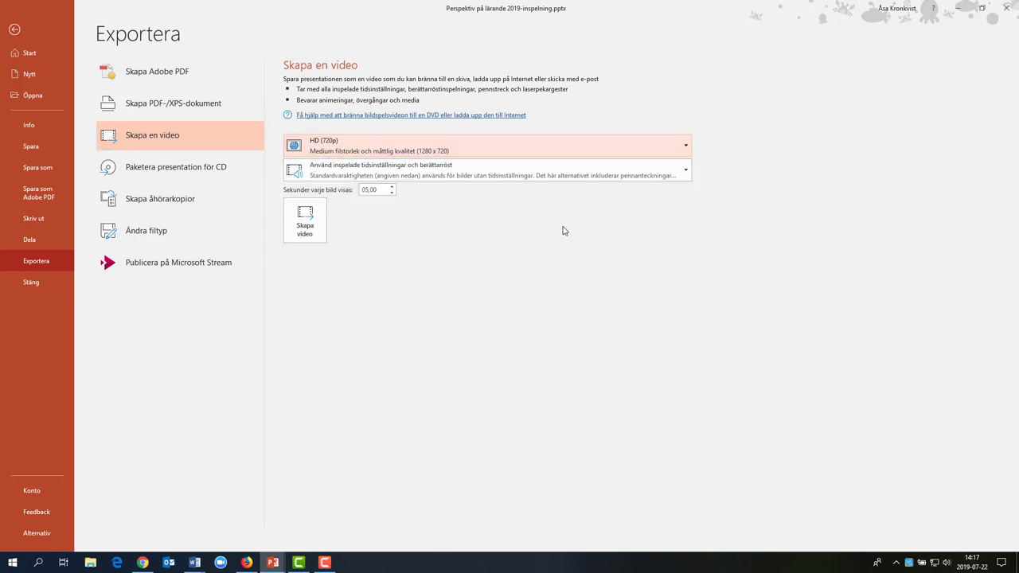
# Save the video as 'Perspektiv på lärande 2019-inspelning.mp4' to the Skrivbord desktop folder.
pyautogui.click(307, 227)
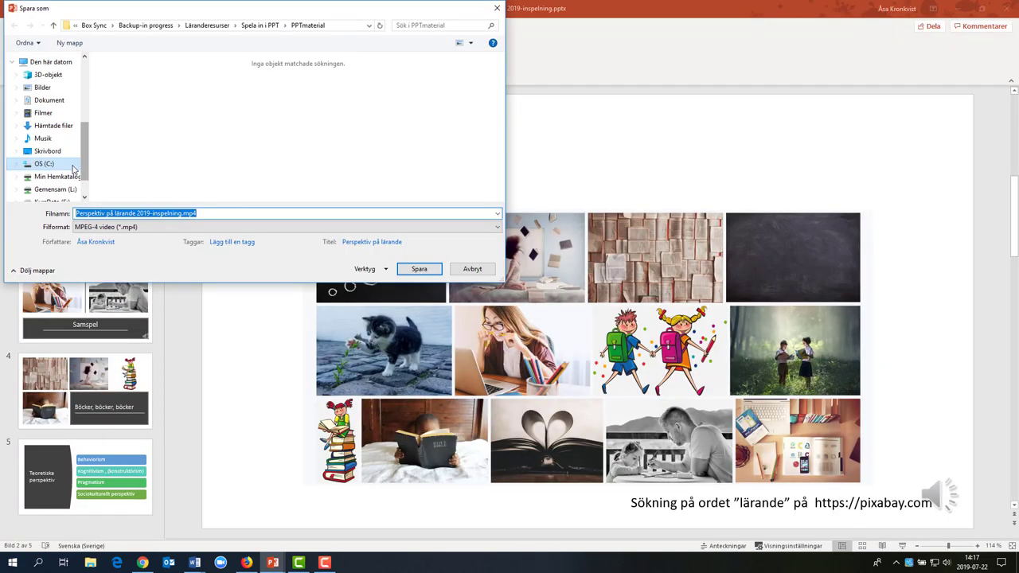
pyautogui.click(47, 151)
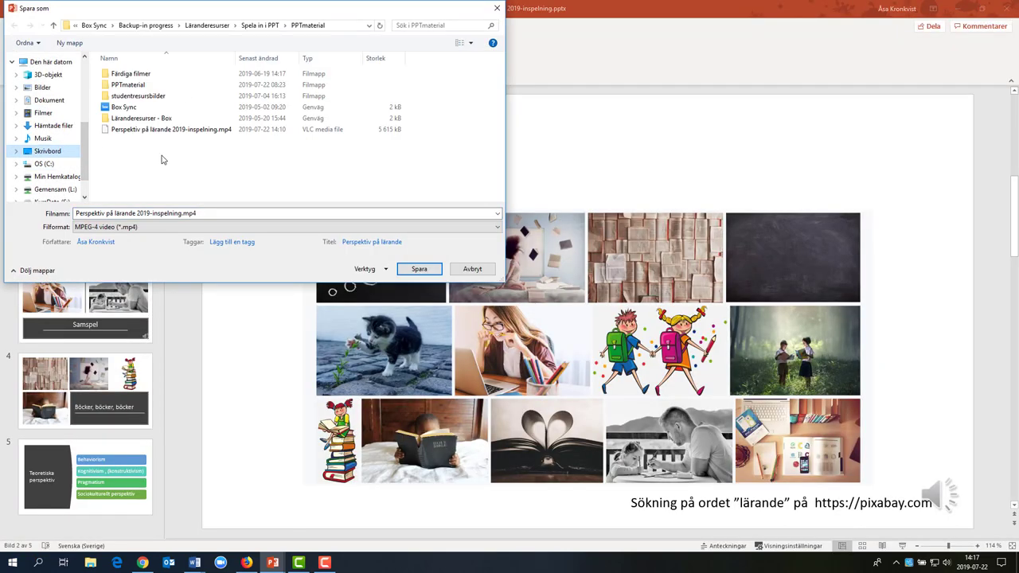
pyautogui.click(415, 270)
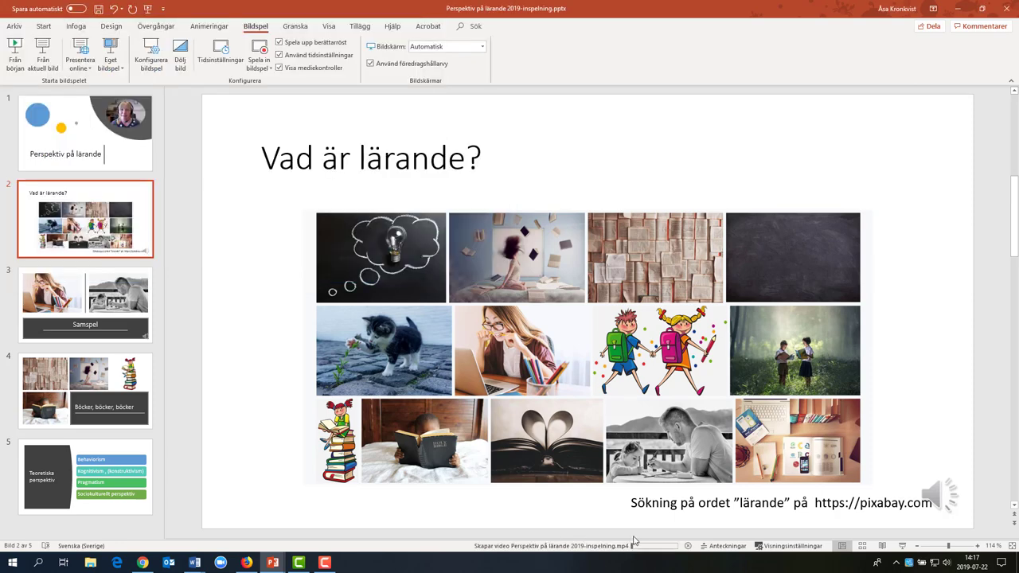